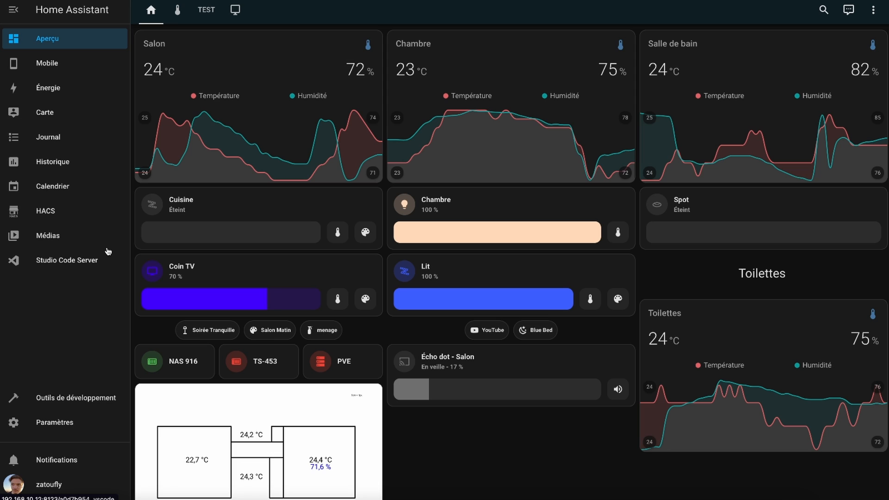
Step: Open Studio Code Server and review the sensor and switch sections of configuration.yaml
left_click(86, 262)
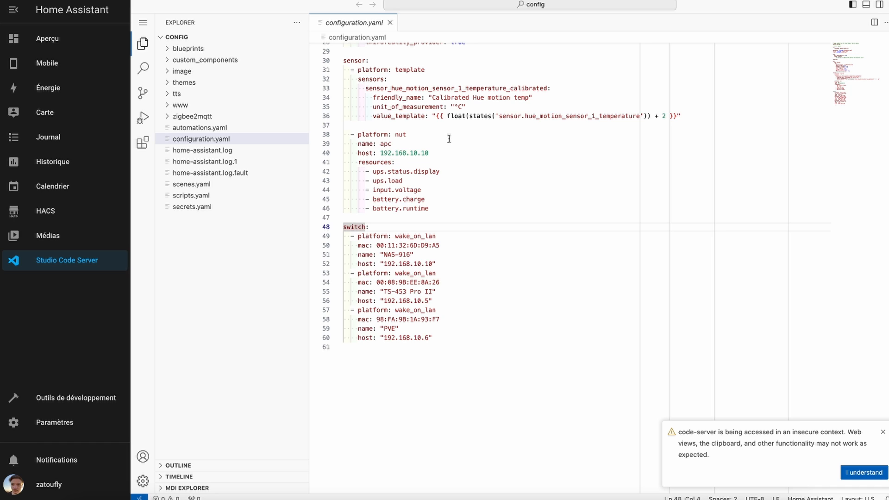
scroll(449, 139, "up", 10)
scroll(449, 139, "down", 6)
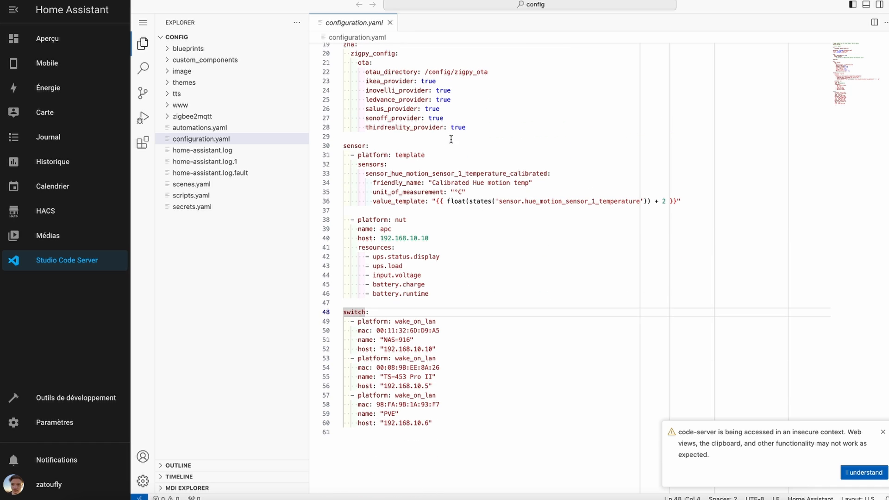
left_click_drag(683, 202, 512, 135)
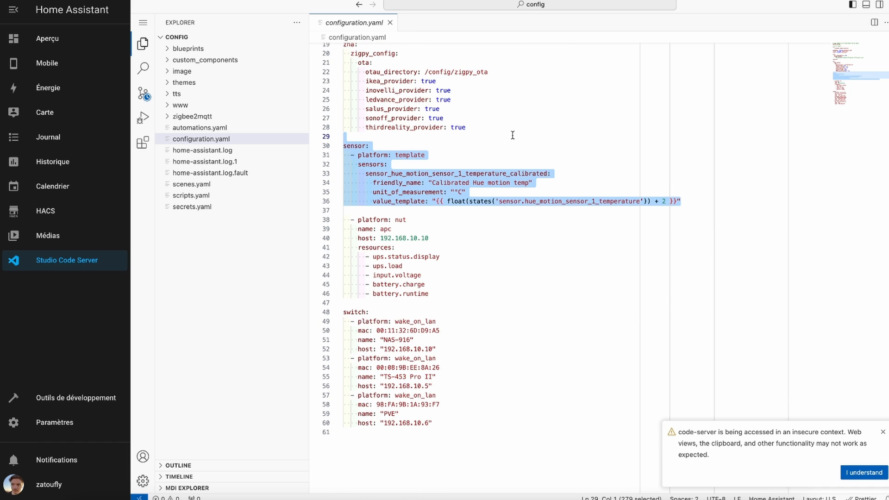
left_click(513, 135)
scroll(437, 278, "down", 4)
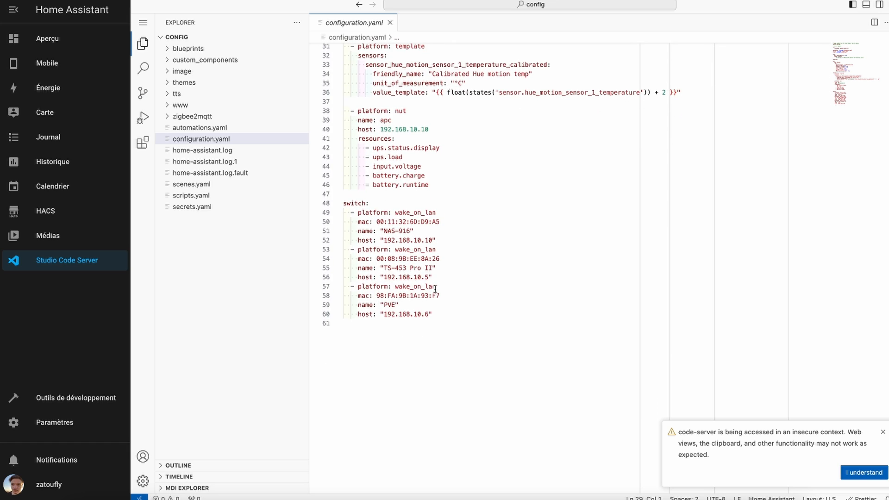
double_click(357, 200)
left_click(367, 197)
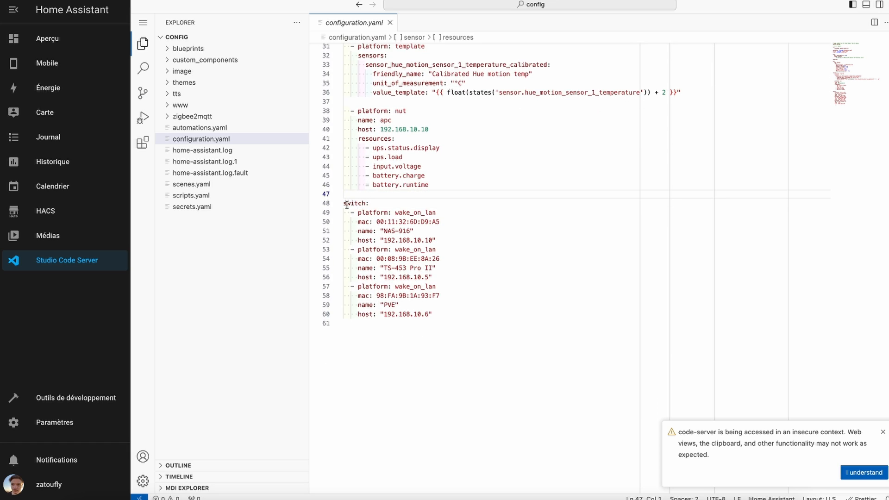
left_click(383, 205)
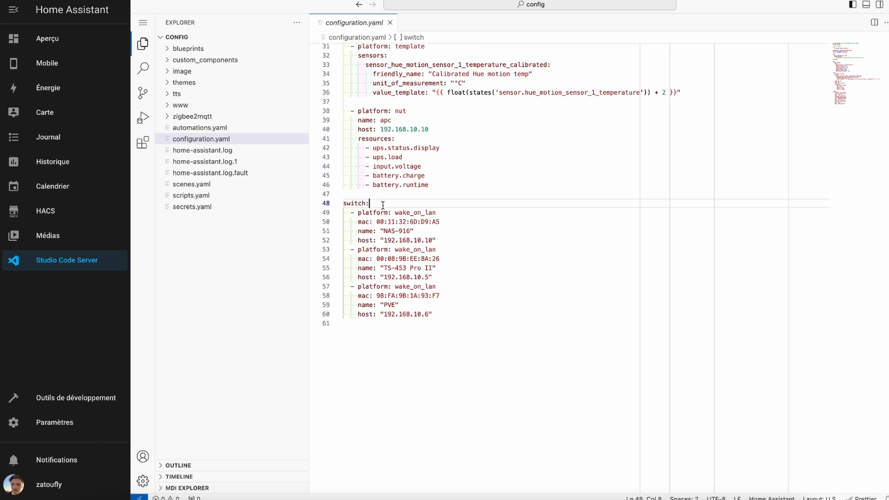
scroll(383, 205, "up", 1)
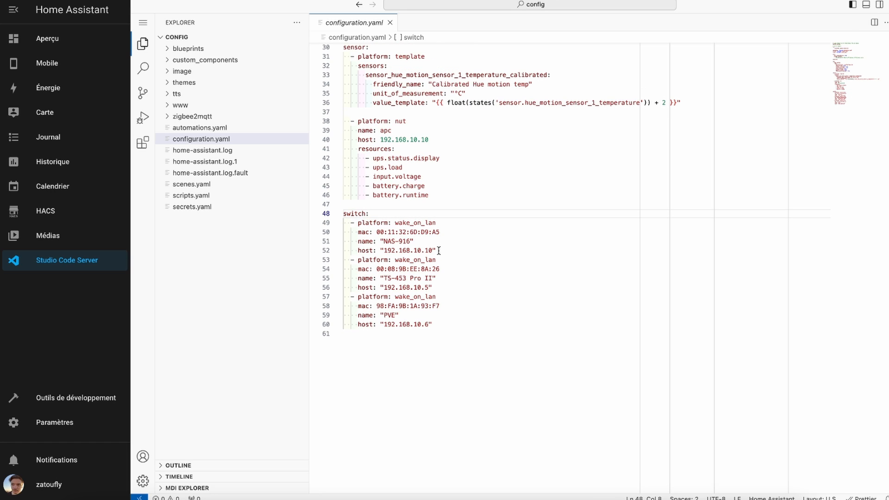
Step: Examine the platform, mac, name and host fields of the NAS-916 wake_on_lan switch in configuration.yaml
left_click_drag(381, 250, 435, 250)
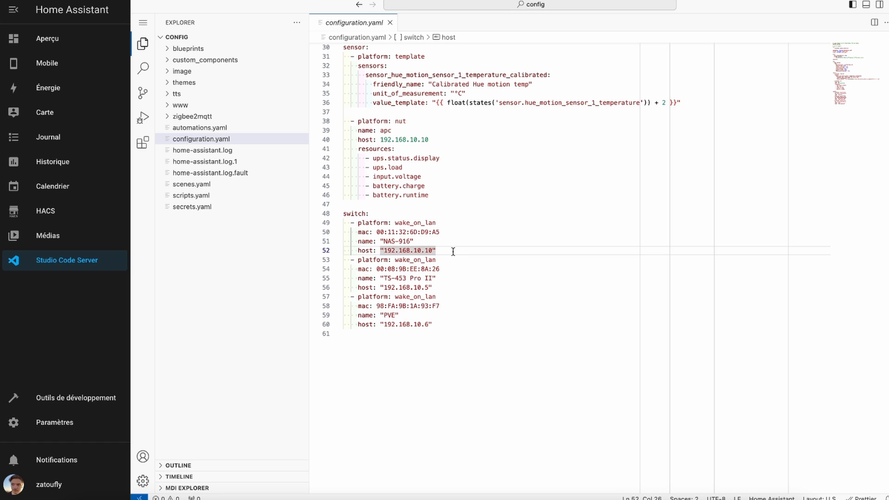
mouse_move(357, 223)
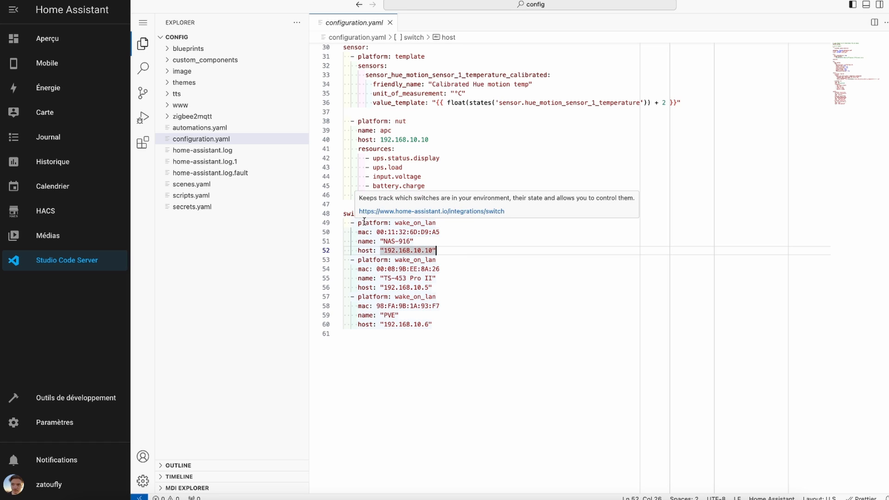
left_click_drag(396, 223, 451, 223)
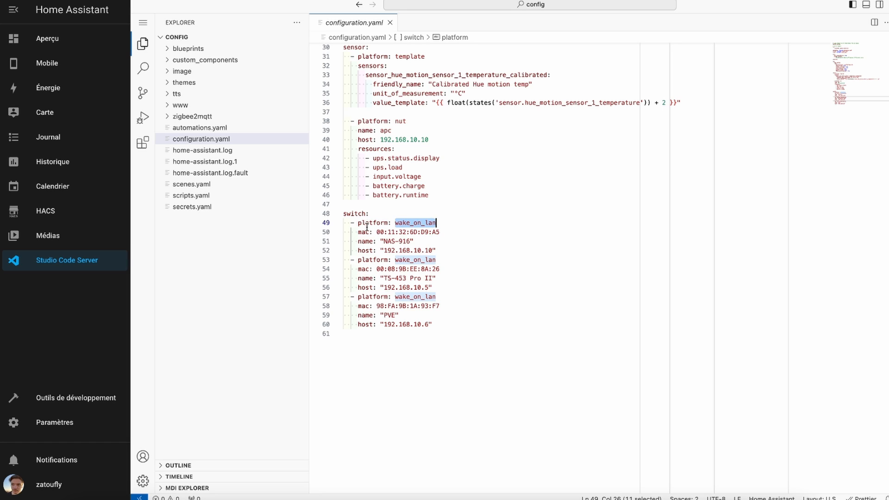
mouse_move(376, 231)
left_mouse_down()
mouse_move(466, 230)
mouse_move(376, 231)
left_mouse_up()
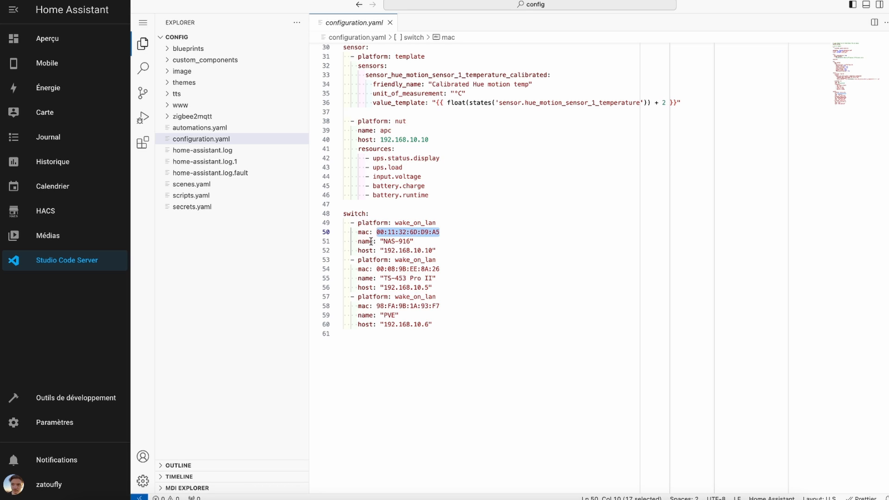
double_click(366, 241)
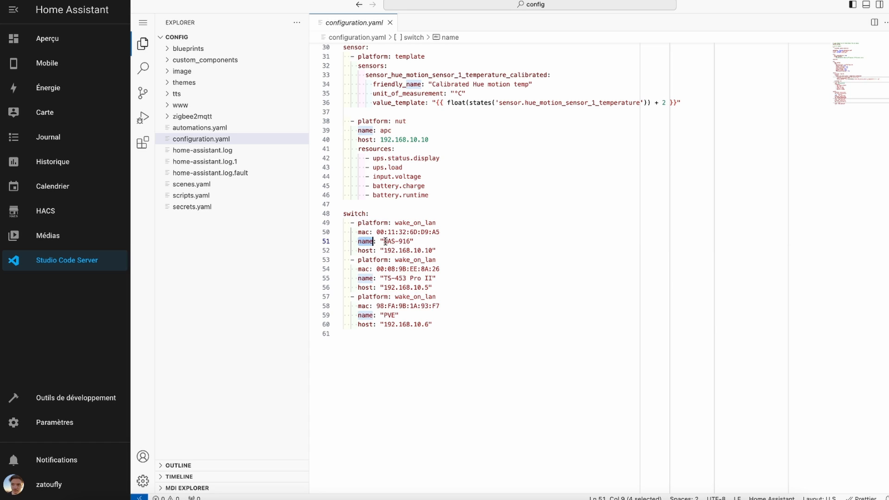
left_click_drag(384, 241, 403, 241)
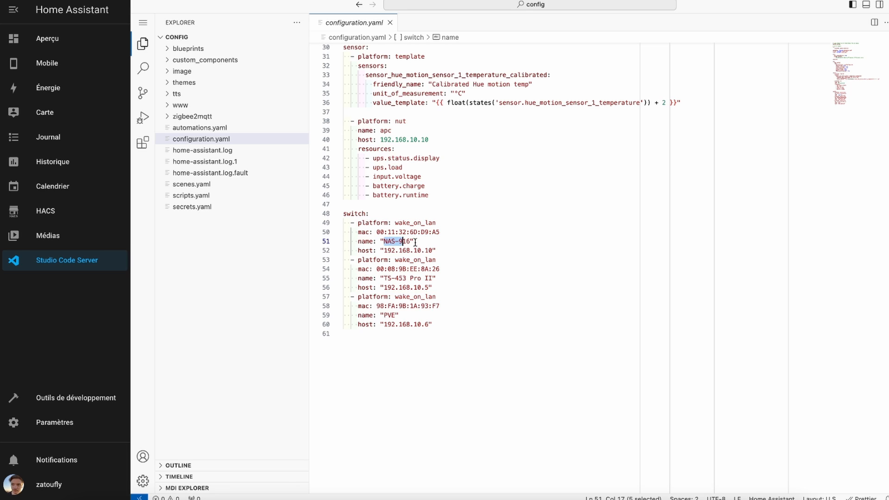
double_click(388, 250)
triple_click(388, 250)
left_click(440, 250)
left_click(407, 250)
triple_click(407, 251)
left_click(436, 251)
left_click(442, 242)
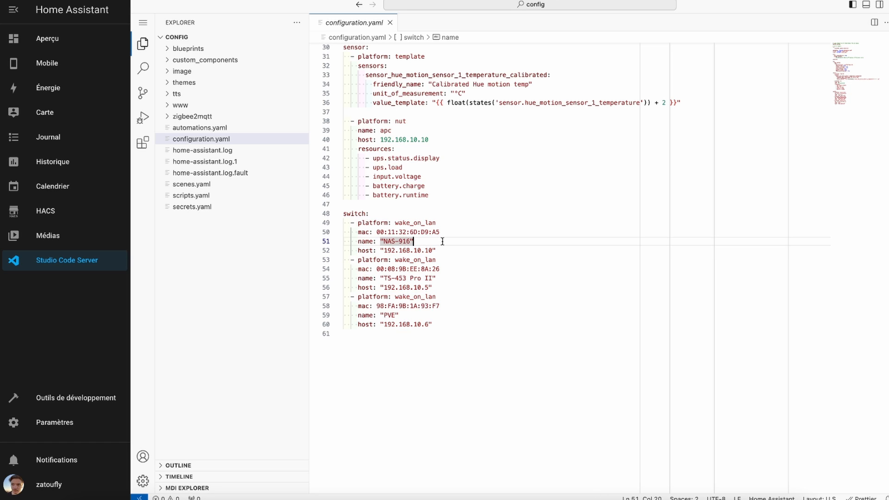
Step: Review the full NAS-916 wake_on_lan block and its host line, and compare it with the TS-453 Pro II entry
left_click_drag(442, 241, 350, 222)
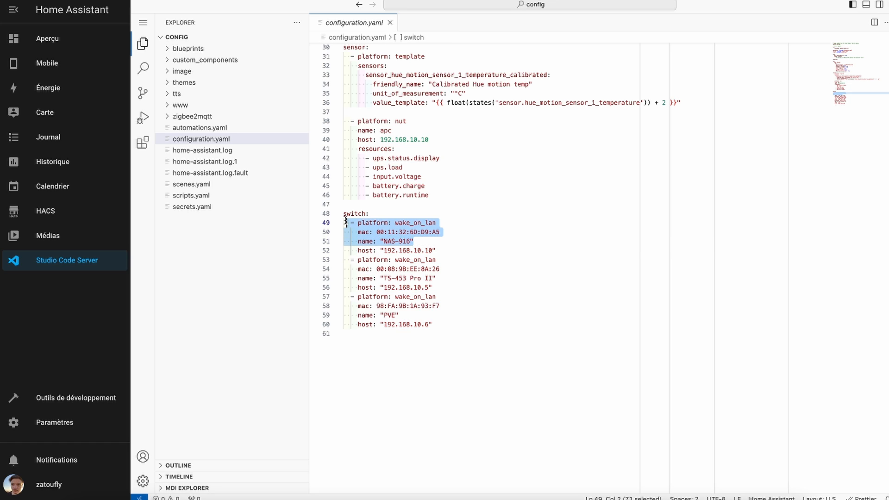
triple_click(406, 250)
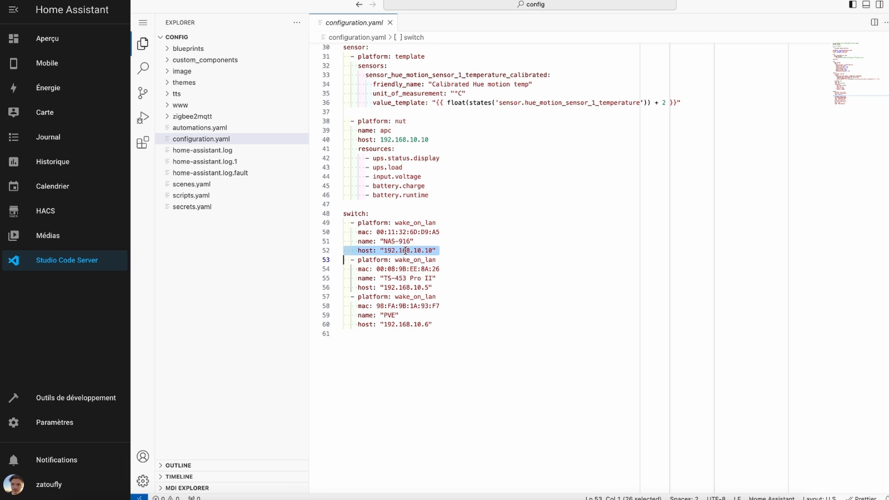
left_click(439, 250)
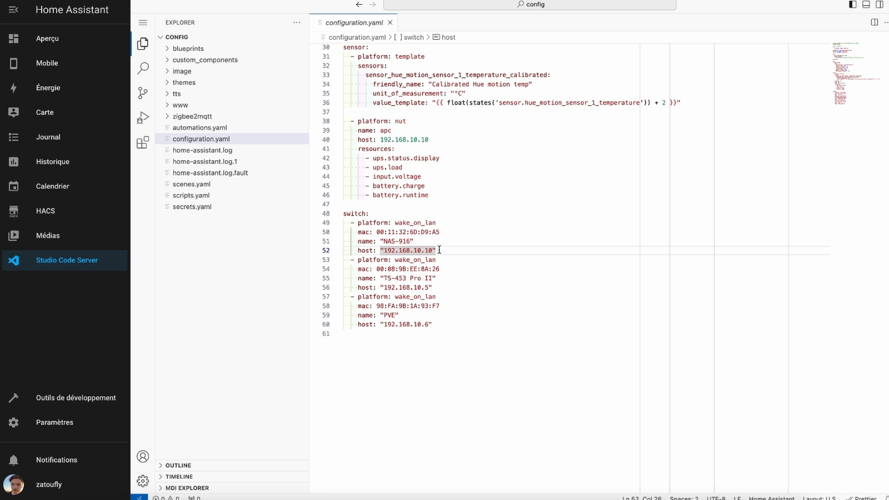
left_click_drag(434, 251, 386, 251)
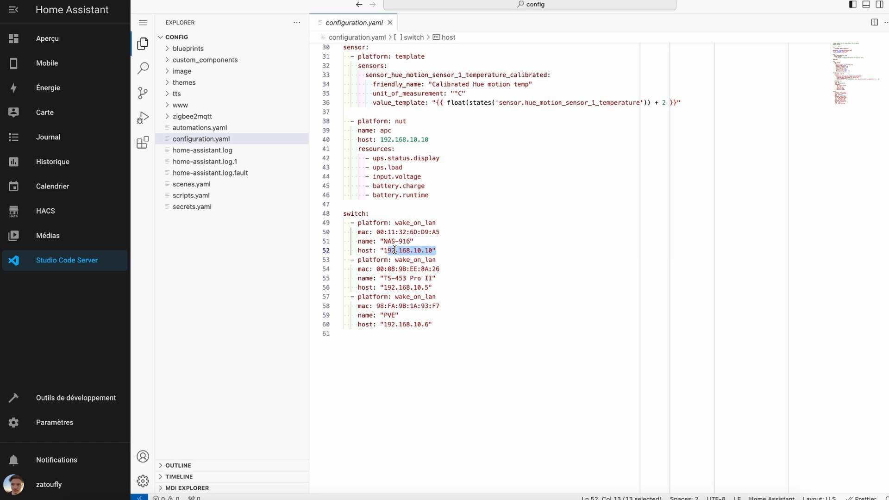
double_click(418, 251)
left_click(418, 251)
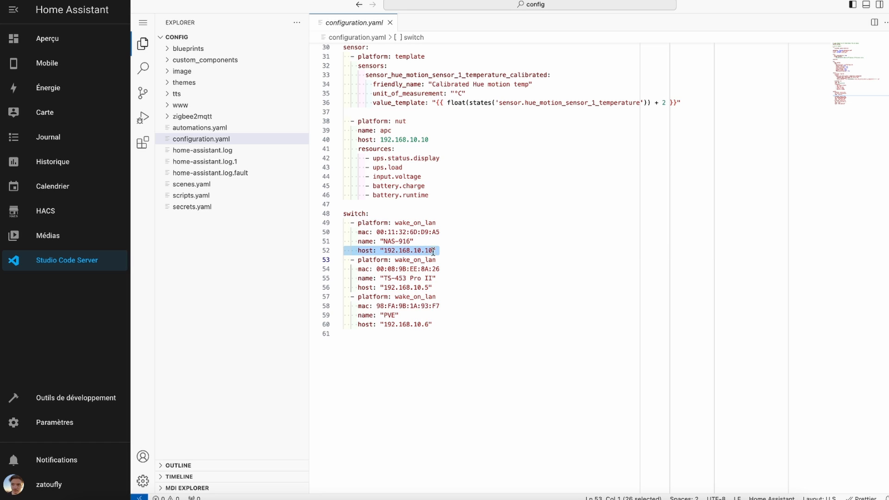
left_click(457, 251)
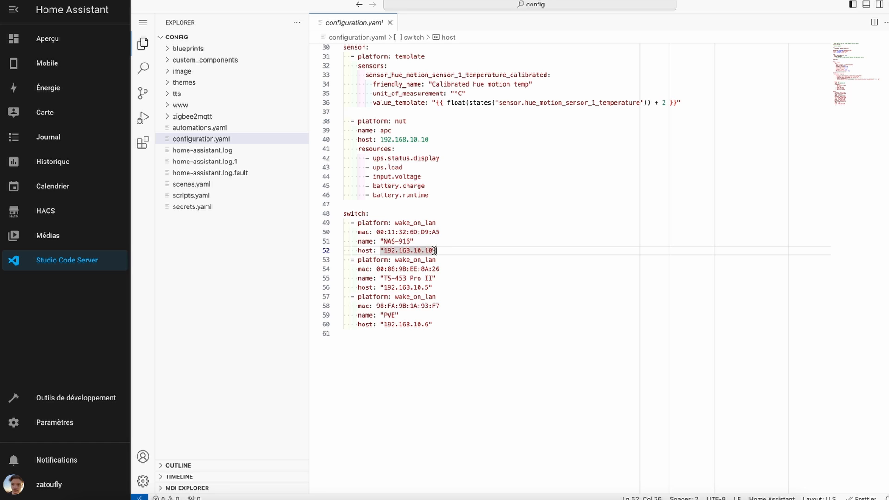
left_click_drag(435, 250, 430, 250)
left_click(435, 250)
left_click(343, 223, "shift")
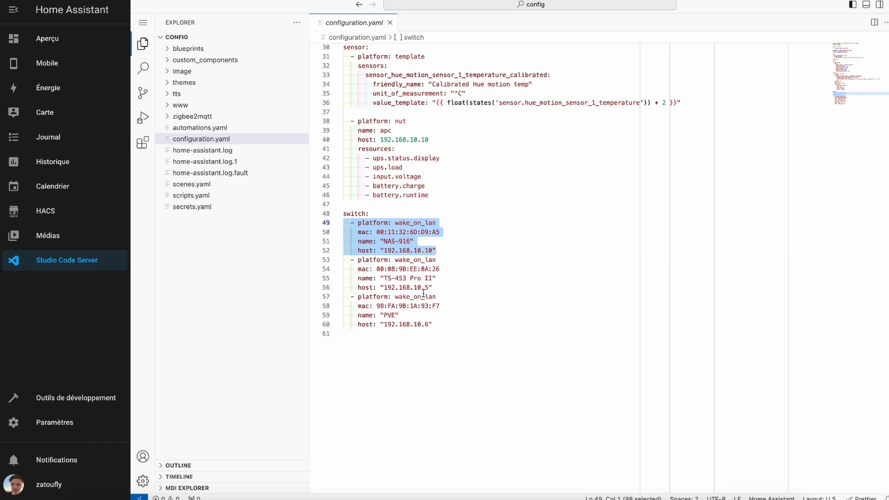
left_click_drag(384, 277, 426, 287)
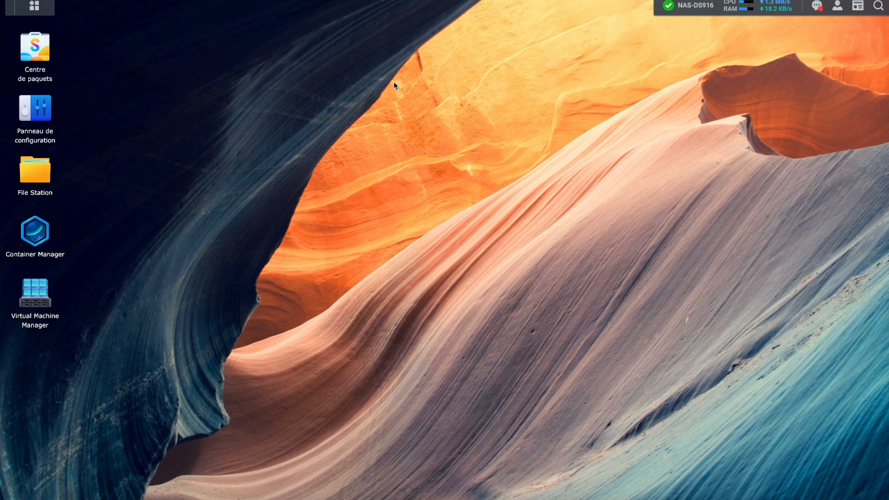
Step: On the Synology NAS, check the WOL options under hardware and power, and look up the LAN 1 MAC address in the network information
left_click(34, 103)
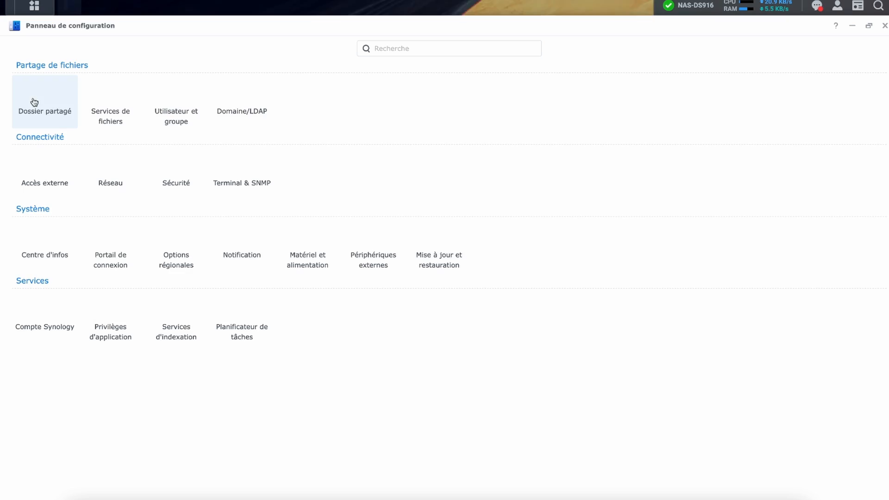
left_click(318, 262)
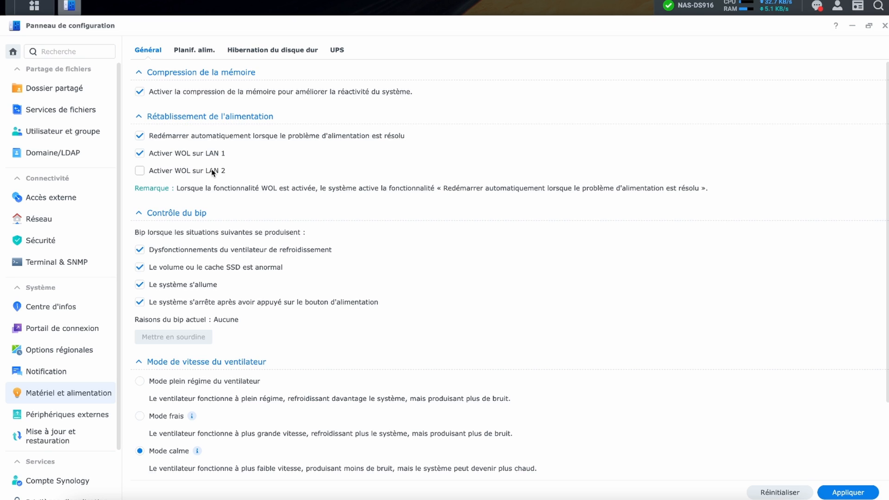
left_click(50, 307)
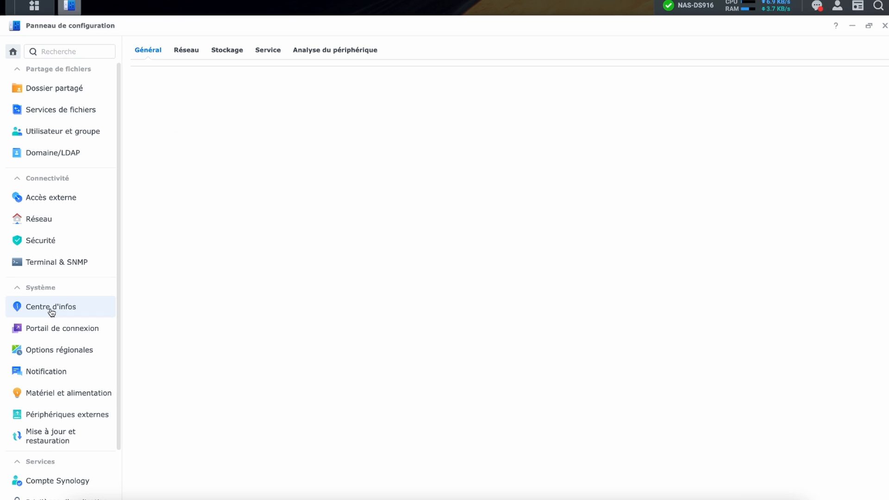
left_click(191, 51)
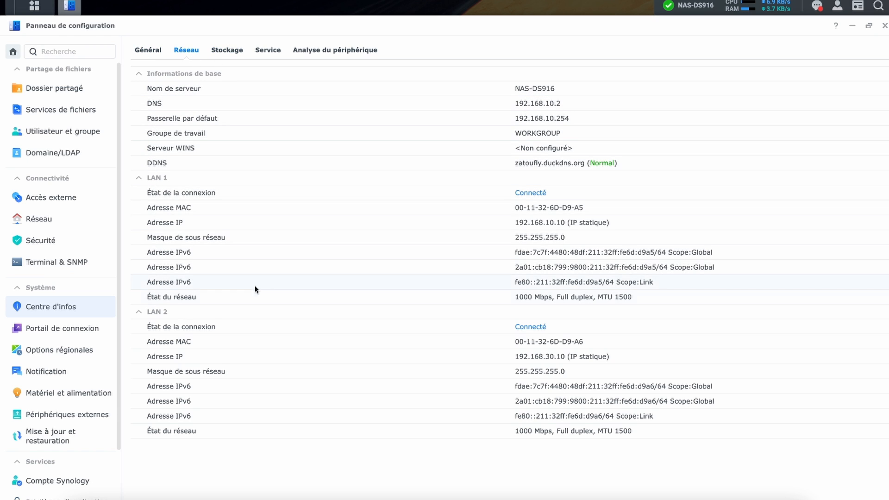
triple_click(544, 208)
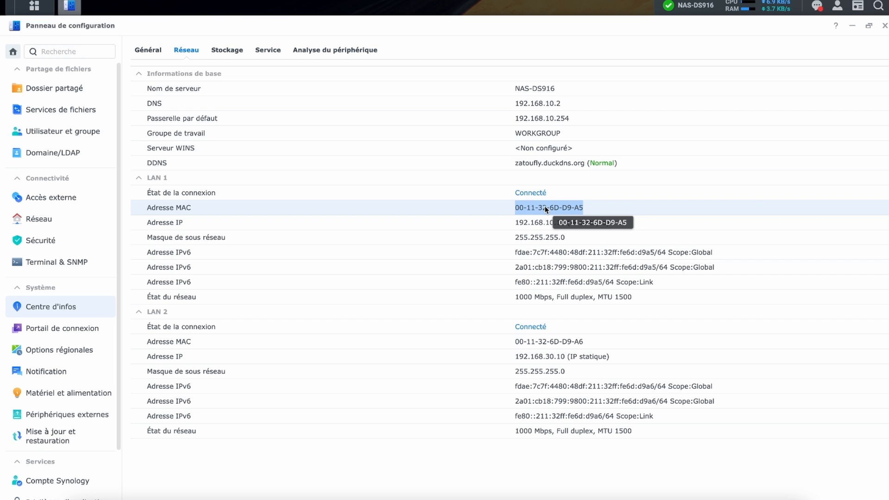
left_click(526, 214)
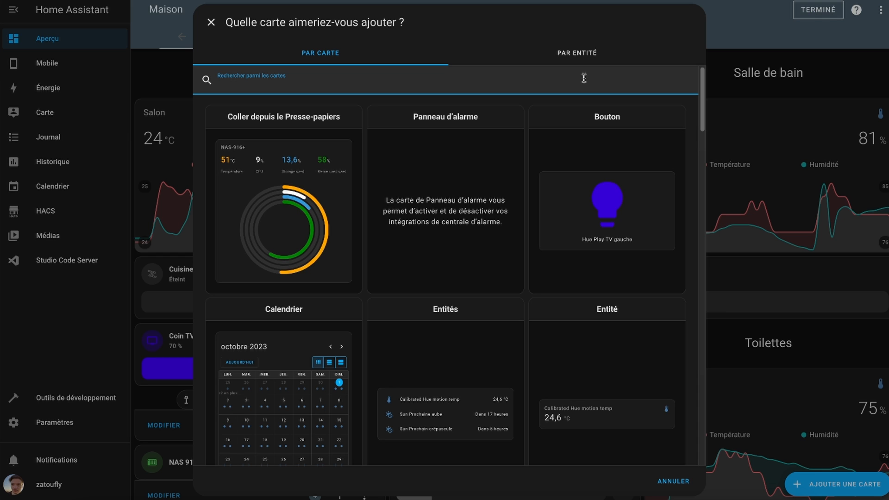
Step: Add a Button card for the NAS-916 switch entity to the Maison dashboard, save it and finish editing the dashboard
left_click(606, 190)
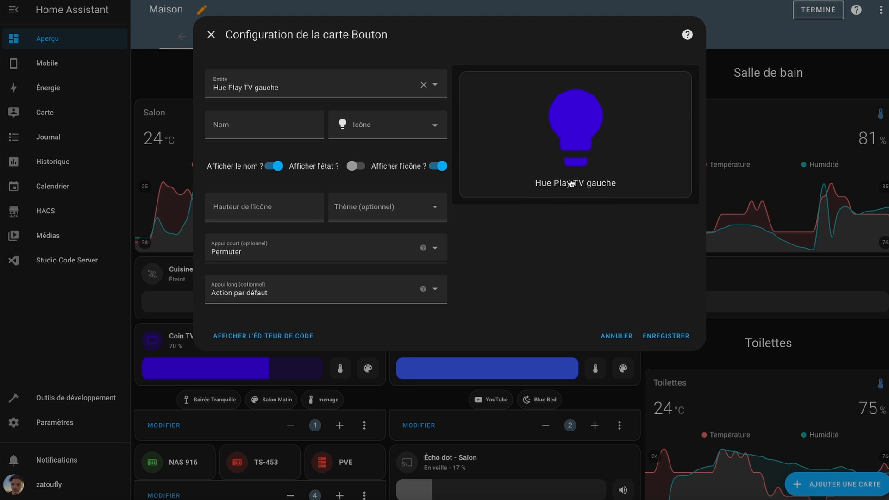
left_click(423, 85)
left_click(408, 87)
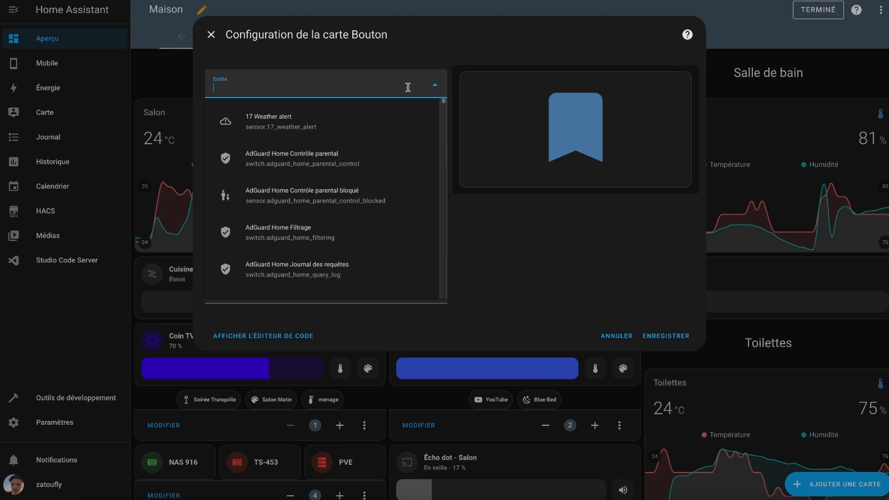
type("nas")
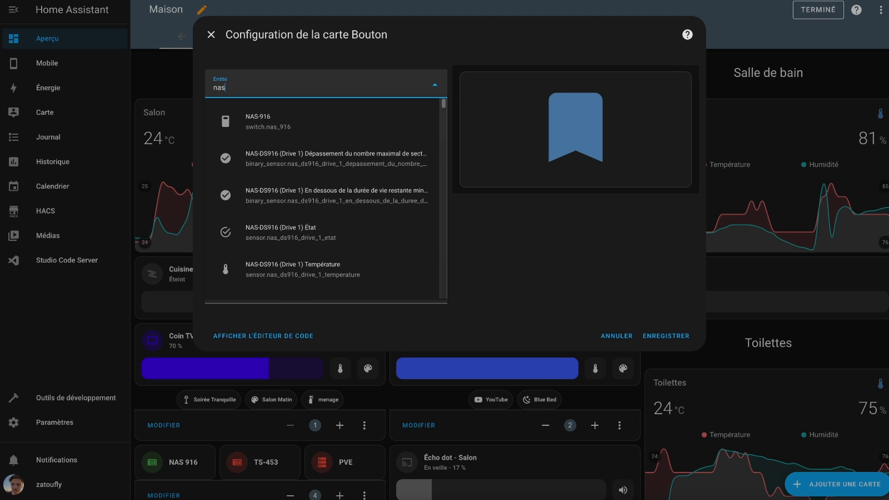
left_click(356, 122)
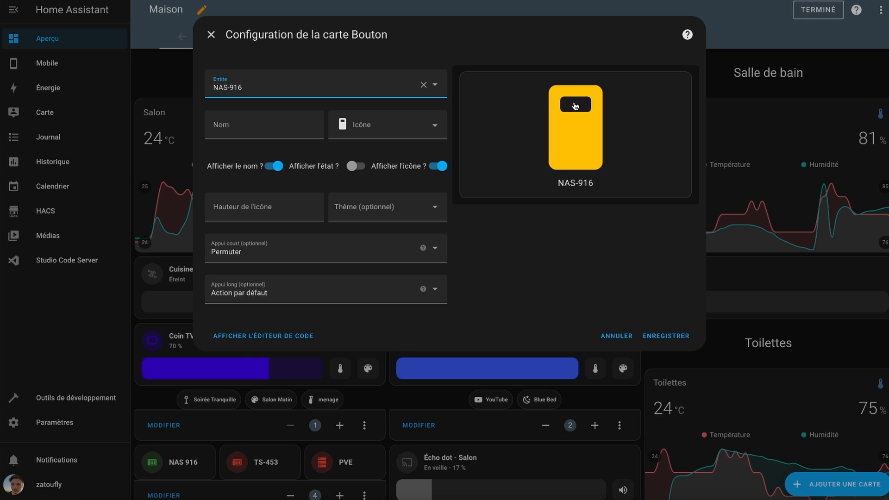
left_click(671, 337)
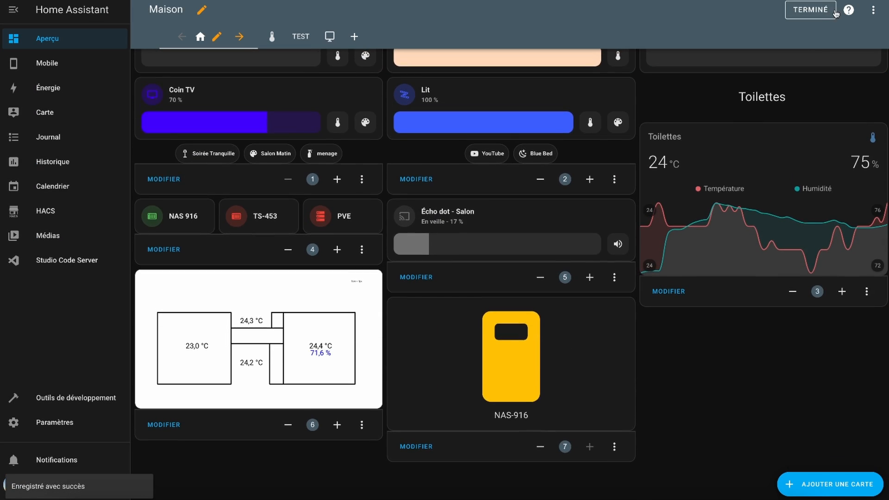
left_click(815, 10)
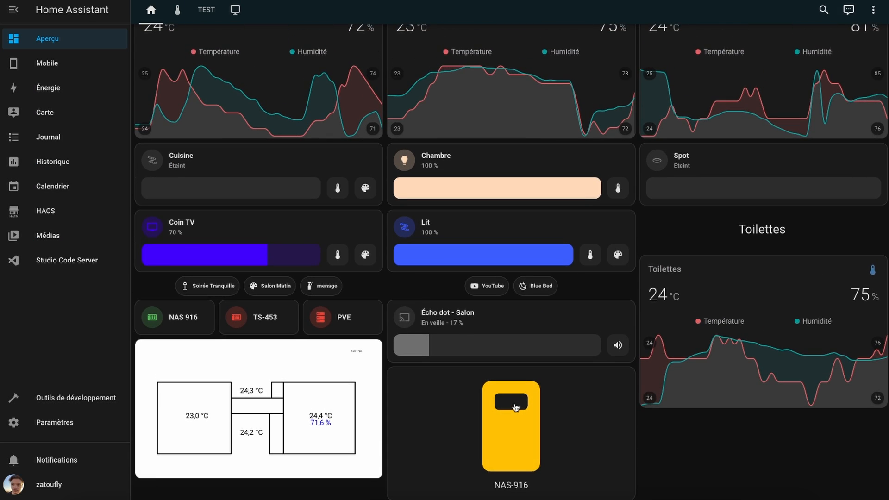
Step: Delete the large NAS-916 Button card from the Maison dashboard and finish editing
left_click(874, 9)
left_click(855, 42)
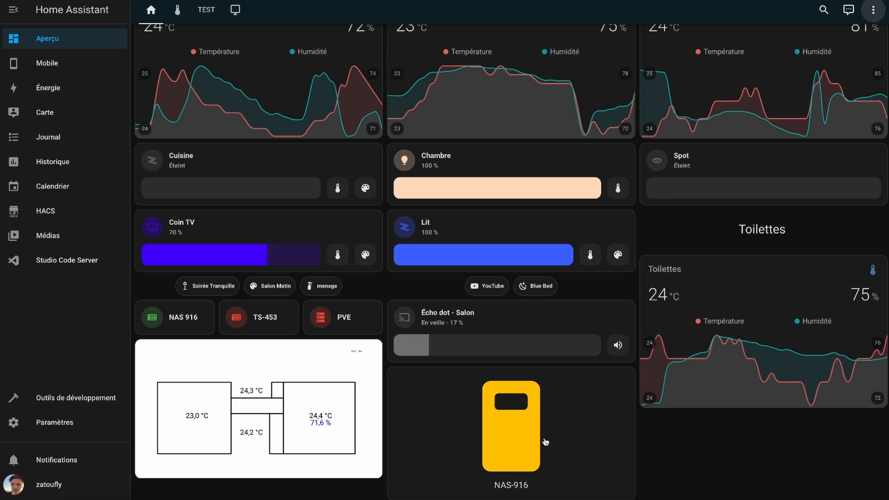
left_click(518, 454)
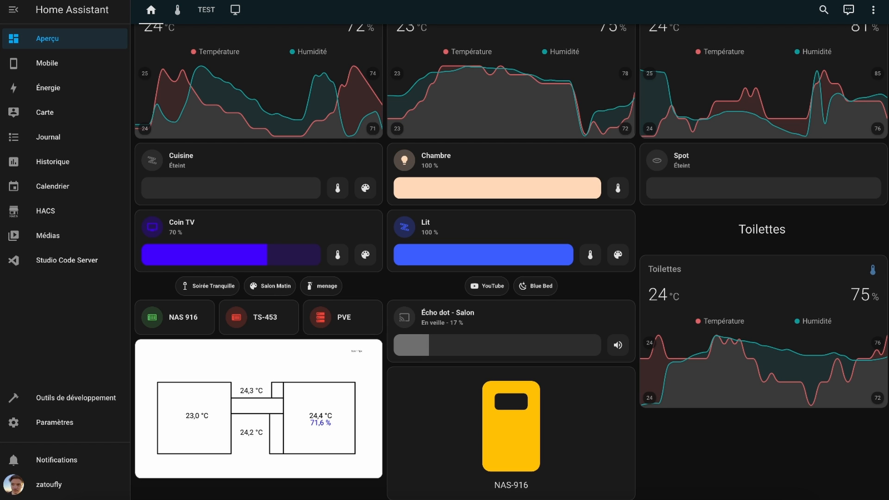
left_click(874, 10)
left_click(817, 38)
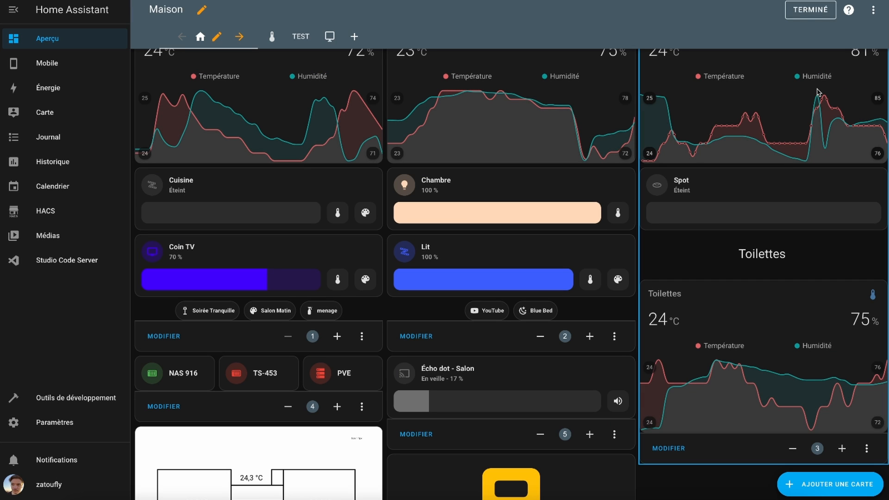
scroll(817, 93, "down", 4)
scroll(649, 254, "up", 1)
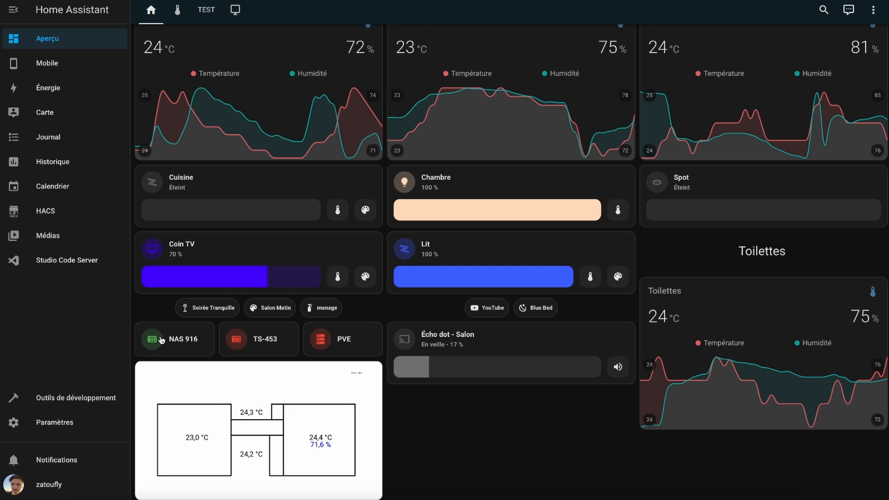
Step: Open the horizontal stack card holding NAS 916, TS-453 and PVE for editing and review its YAML code
left_click(873, 10)
left_click(817, 38)
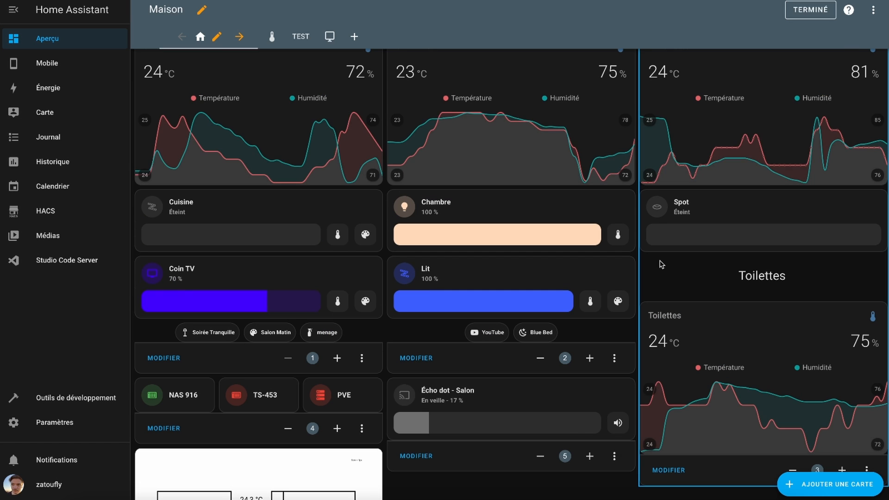
scroll(661, 264, "down", 2)
left_click(163, 333)
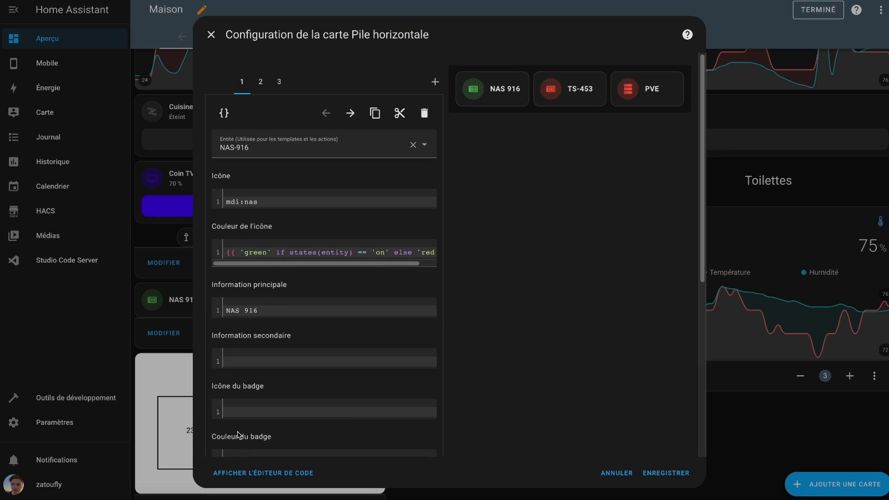
left_click(233, 474)
left_click_drag(282, 309, 182, 82)
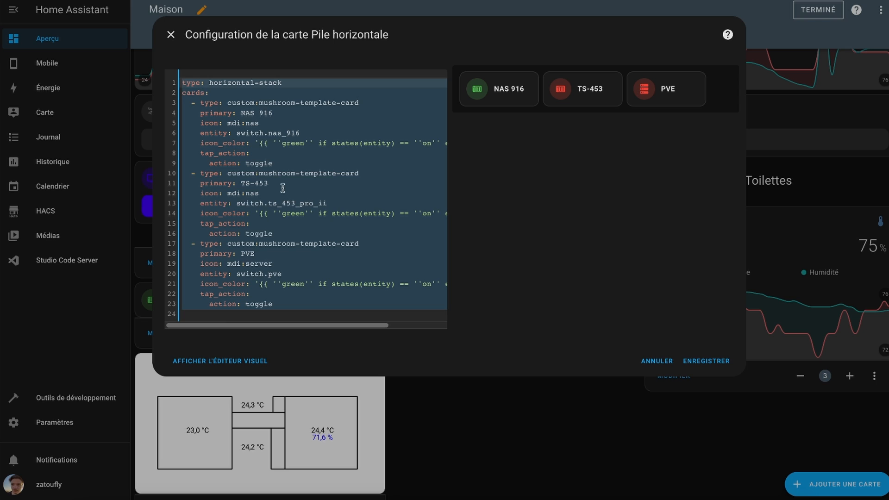
left_click(290, 204)
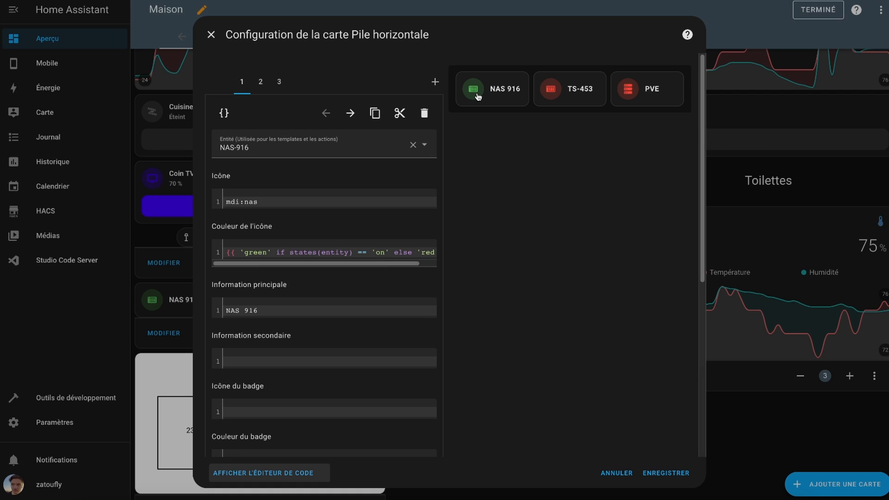
Step: Look through the visual settings of the three cards inside the horizontal stack
left_click(261, 82)
left_click(278, 82)
left_click(249, 85)
left_click(260, 82)
left_click(279, 82)
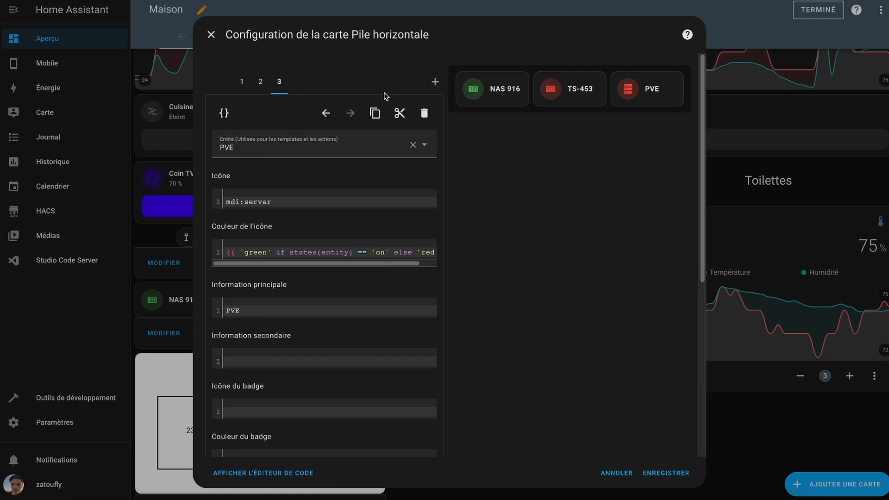
Step: Search the card types available for the horizontal stack for "mush" and clear the search
left_click(435, 82)
left_click(342, 121)
type("m")
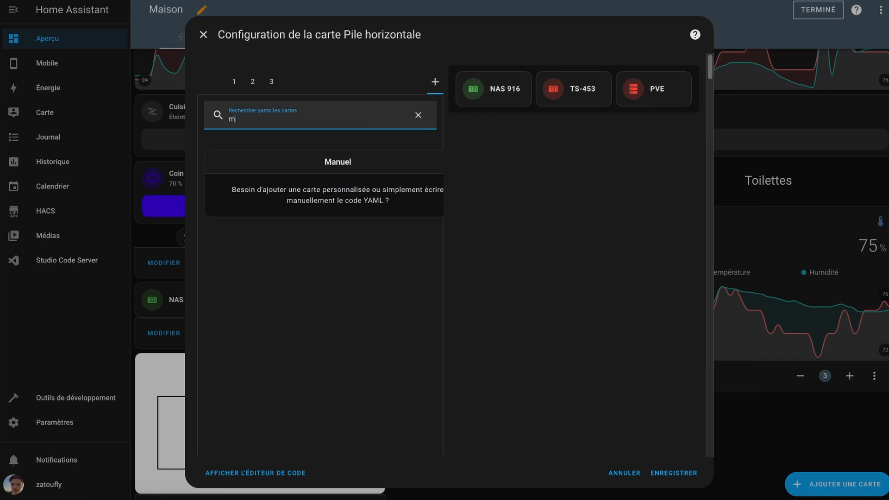
type("ush")
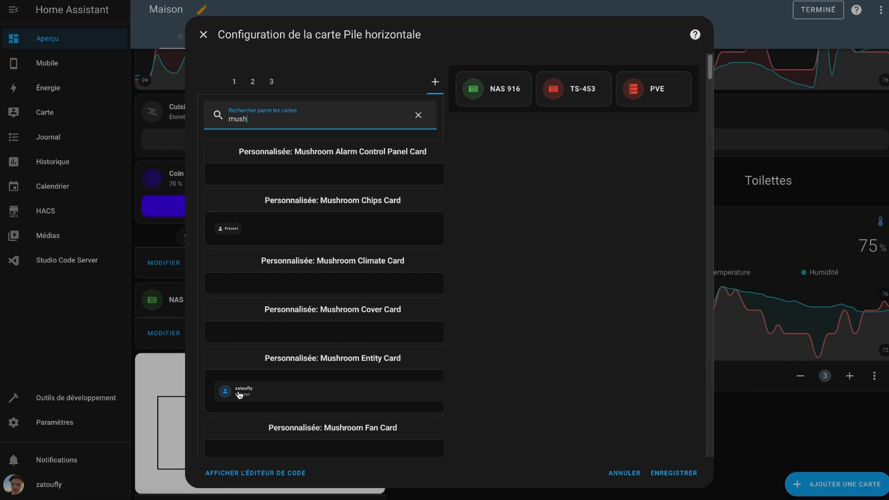
left_click(418, 115)
Step: Check which entity is assigned to each of the three cards in the horizontal stack
left_click(205, 87)
left_click(238, 148)
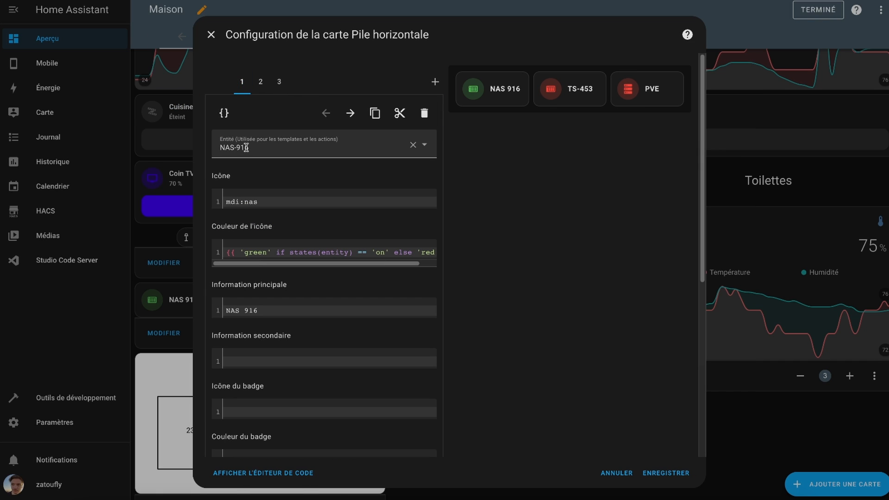
triple_click(239, 150)
left_click(263, 83)
left_click(279, 81)
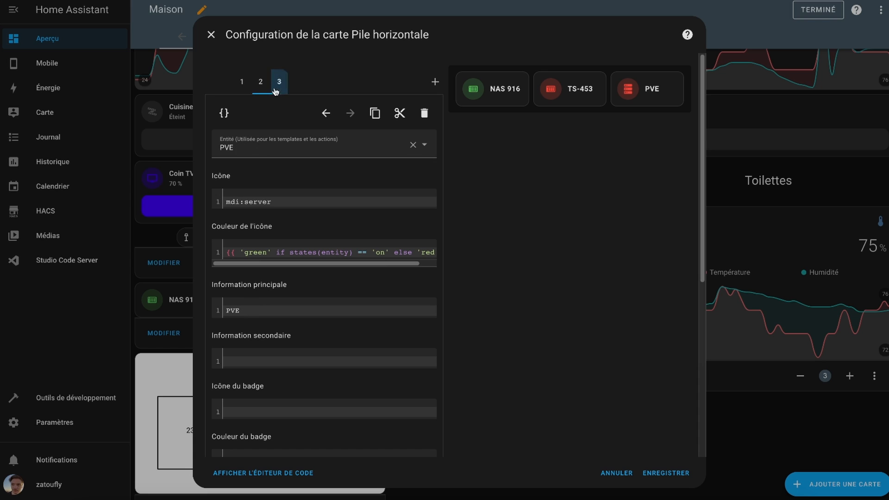
left_click(243, 83)
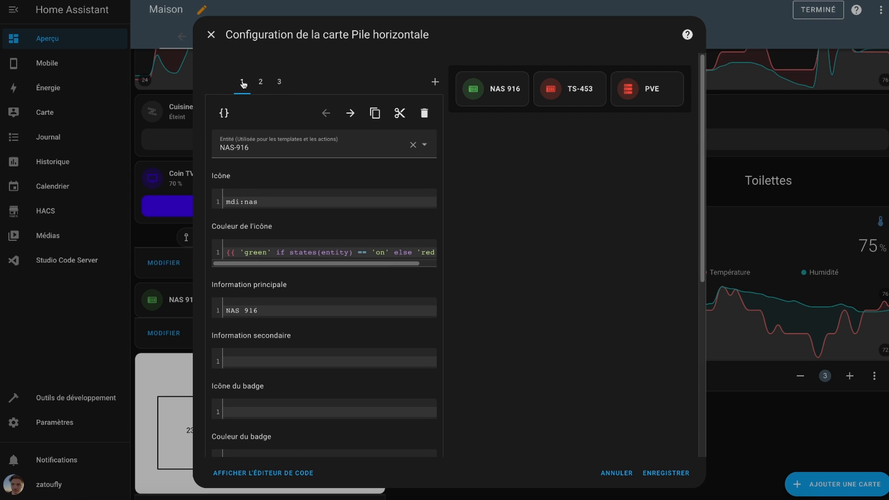
Step: Examine the NAS 916 card's icon colour template and icon, and compare the icon with the PVE card's
triple_click(246, 253)
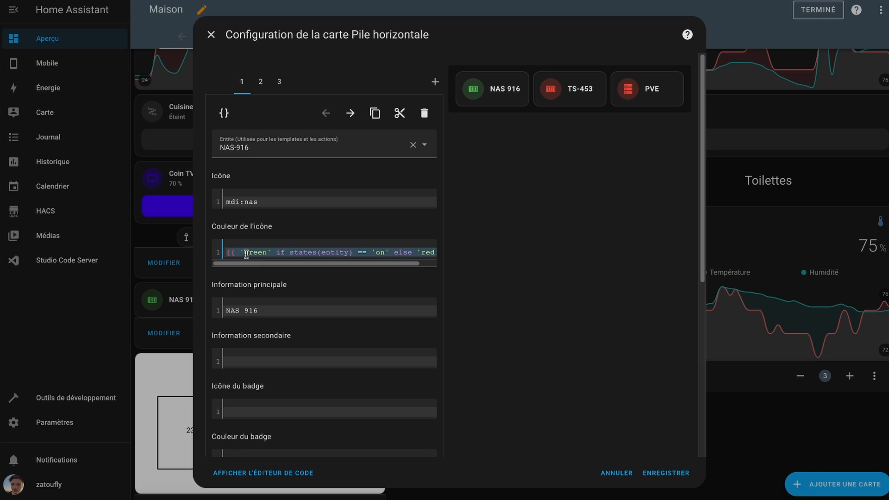
left_click(284, 196)
left_click_drag(274, 200, 225, 201)
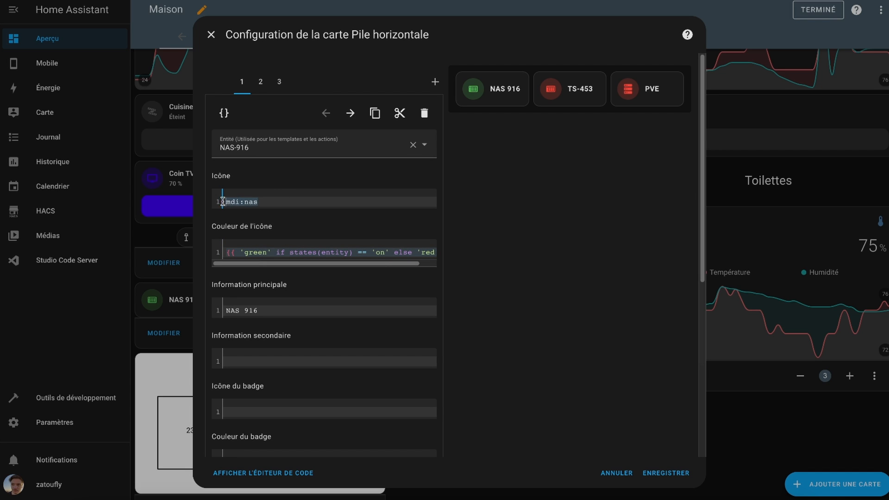
left_click(253, 202)
left_click(282, 83)
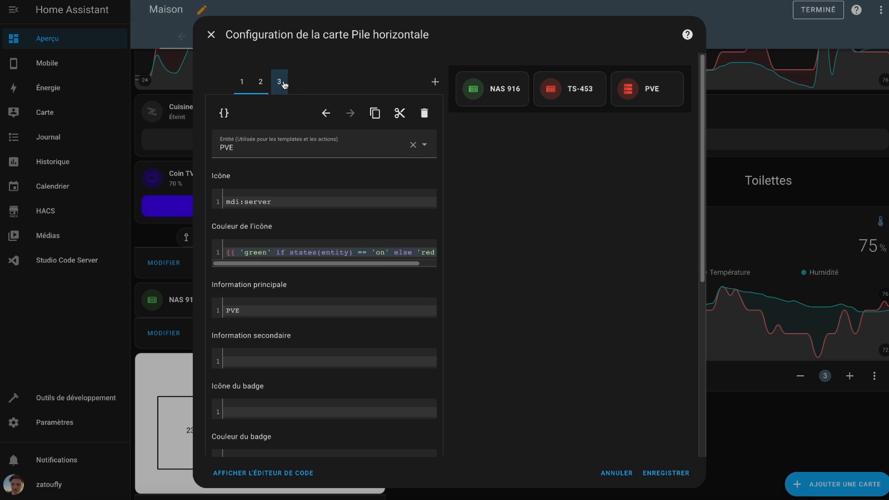
left_click(241, 84)
Step: Check the short-press action and the primary information text of the NAS 916 card
scroll(356, 245, "down", 6)
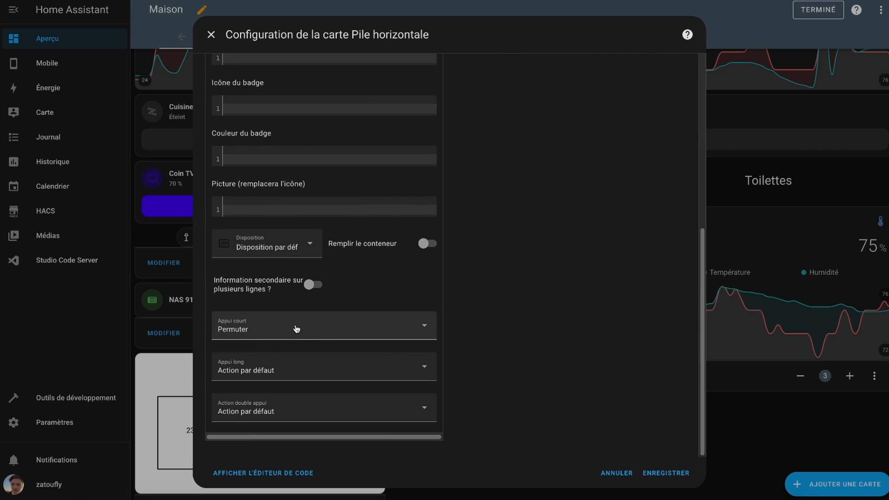
left_click(260, 331)
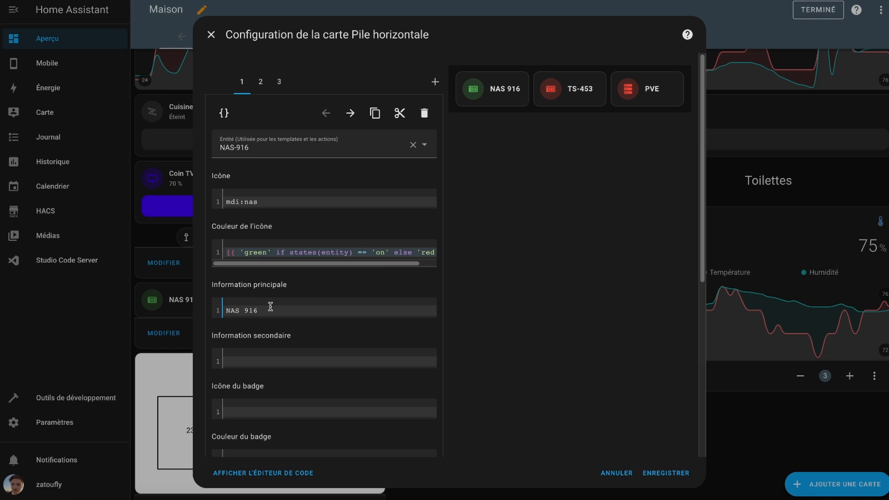
left_click_drag(267, 308, 233, 309)
left_click(265, 309)
Step: Examine the NAS 916 card's full icon colour condition, cancel the card configuration and finish editing the dashboard
left_click(280, 256)
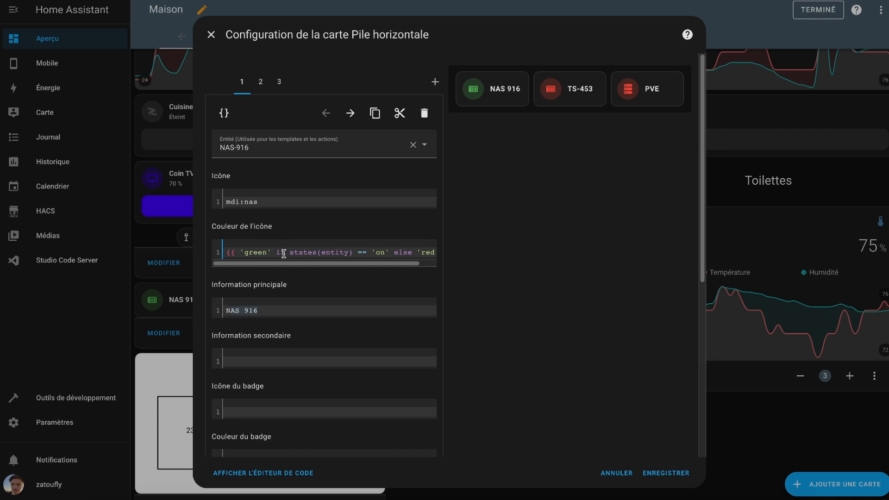
left_click_drag(296, 253, 379, 252)
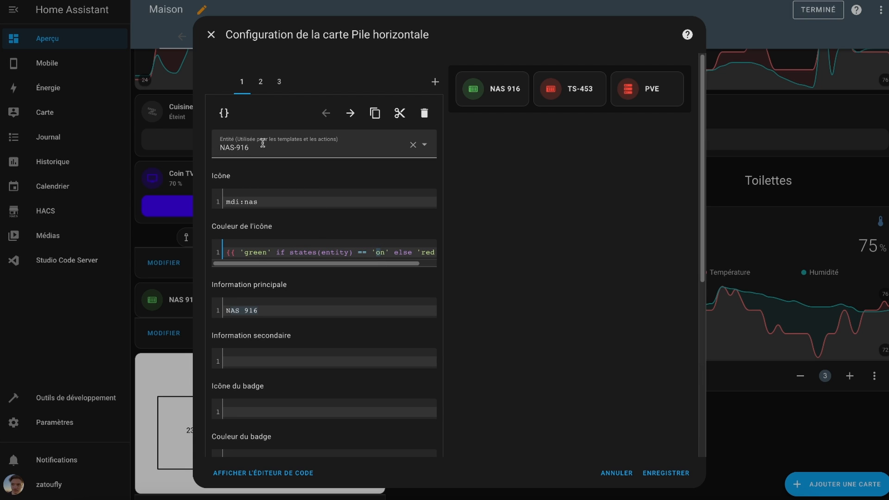
double_click(381, 253)
left_click(384, 253)
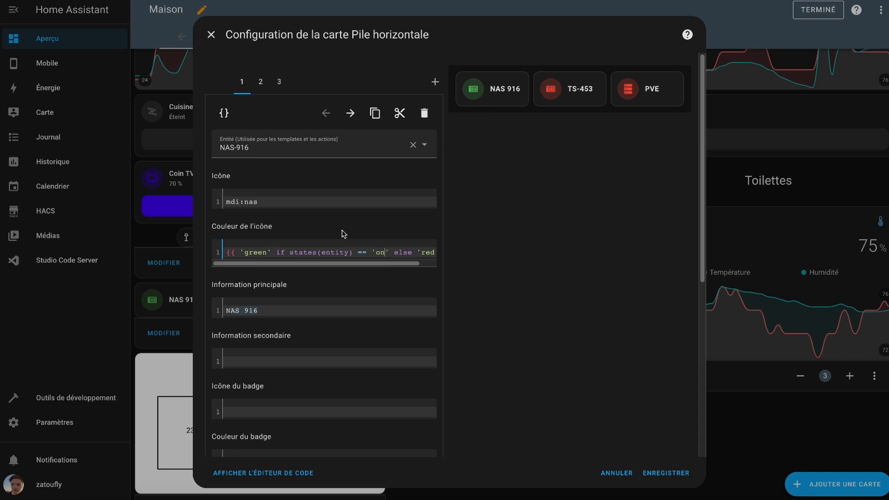
scroll(307, 248, "right", 1)
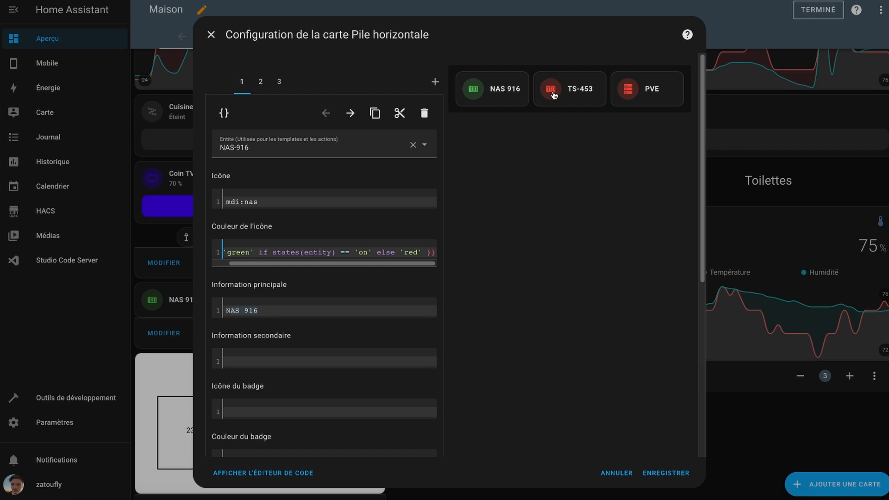
left_click(611, 474)
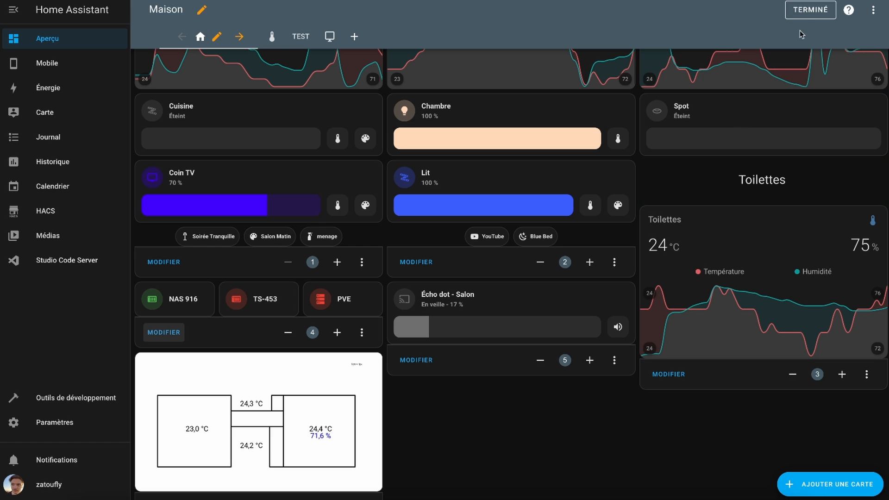
left_click(816, 10)
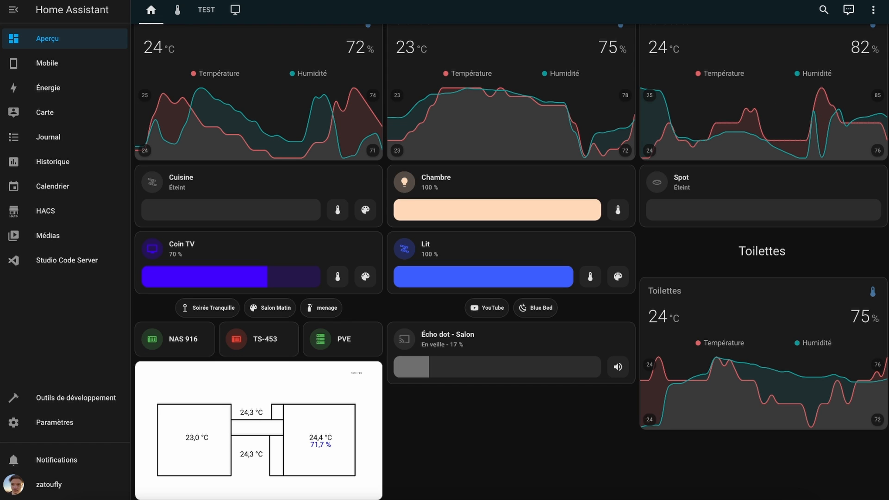
Step: Edit the horizontal stack again and set the PVE card's long-press action to URL
left_click(873, 9)
left_click(834, 40)
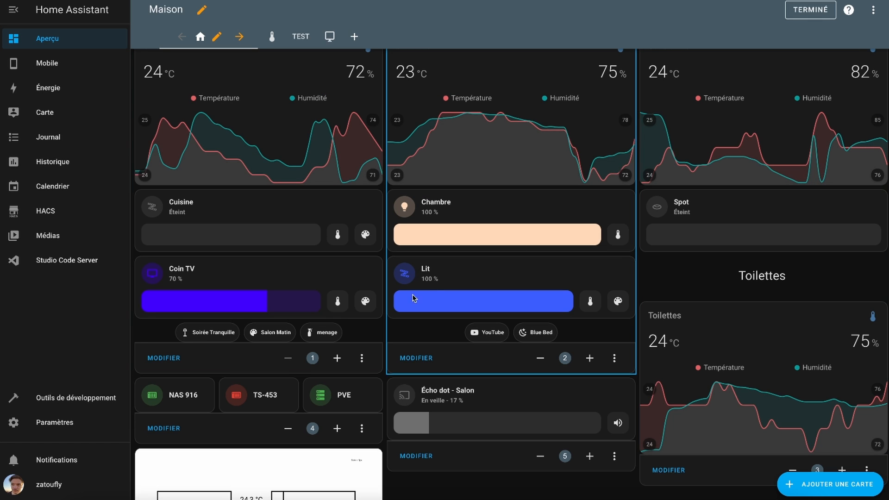
left_click(162, 428)
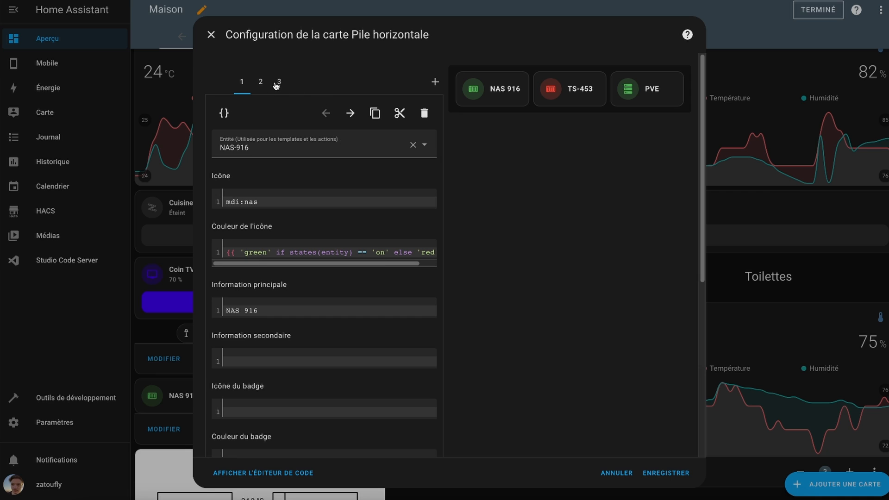
scroll(283, 365, "down", 7)
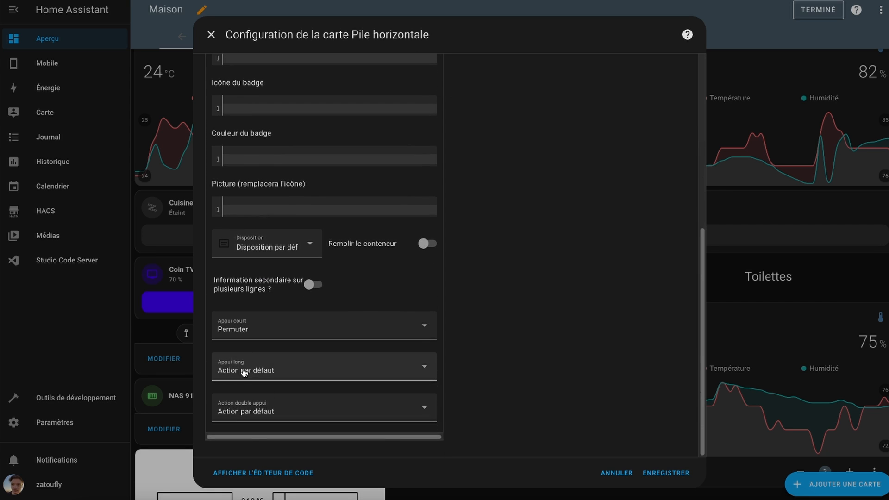
left_click(252, 368)
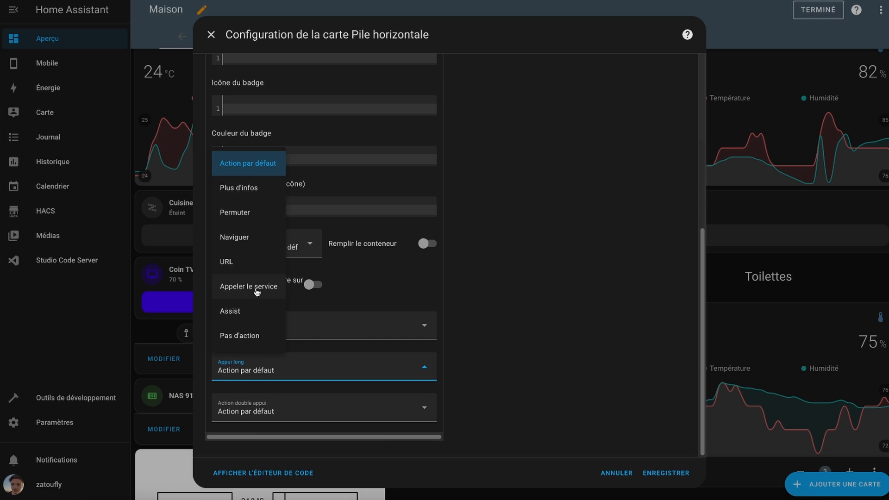
left_click(261, 268)
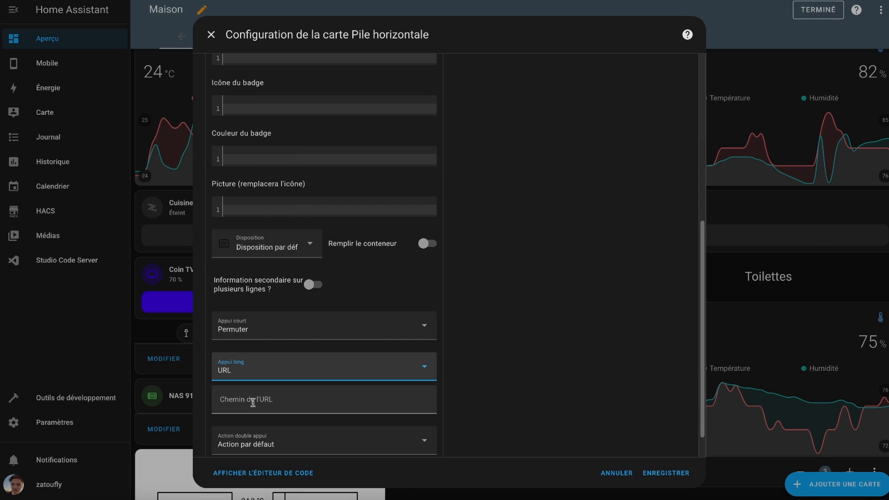
left_click(253, 402)
type("http")
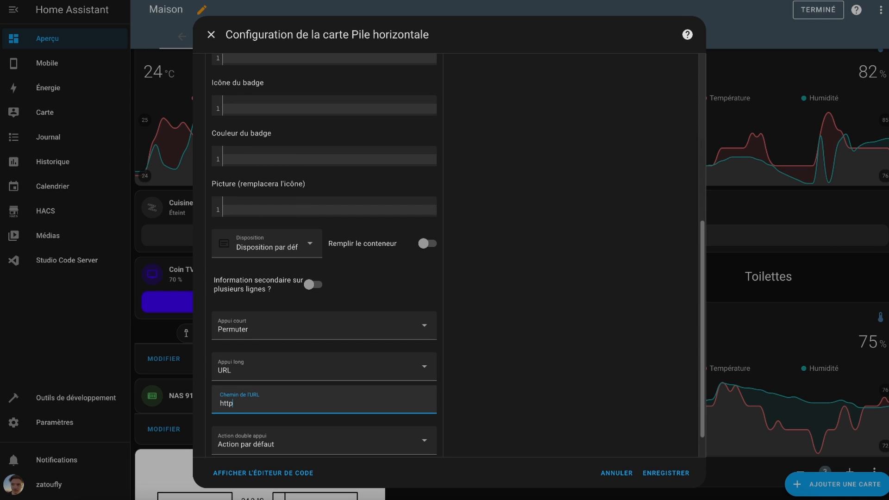
type("s://192")
type("?15")
type("6.")
type("10.6:8006")
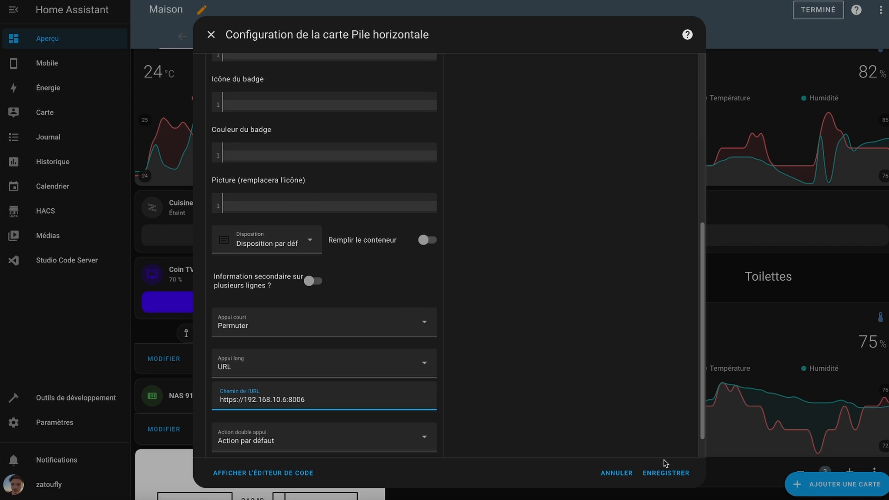
left_click(667, 473)
left_click(829, 13)
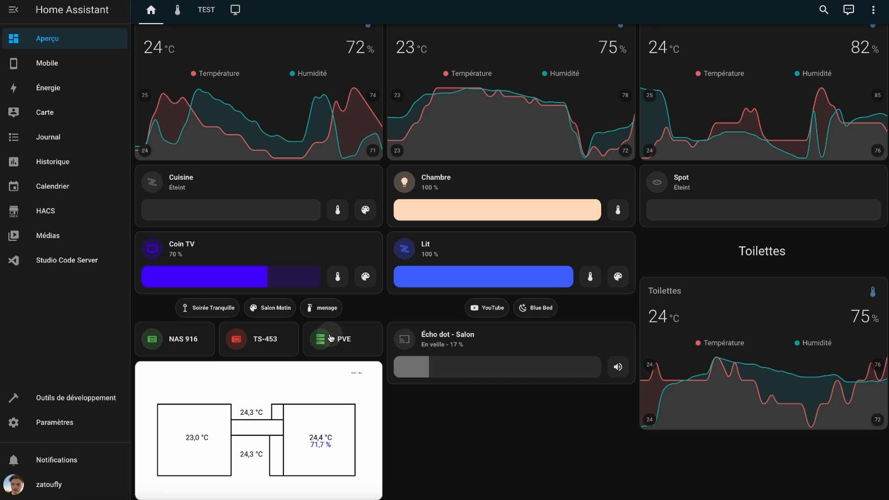
Step: Open the PVE card's long-press link and continue past the certificate warning to the site 192.168.10.6
left_click(331, 338)
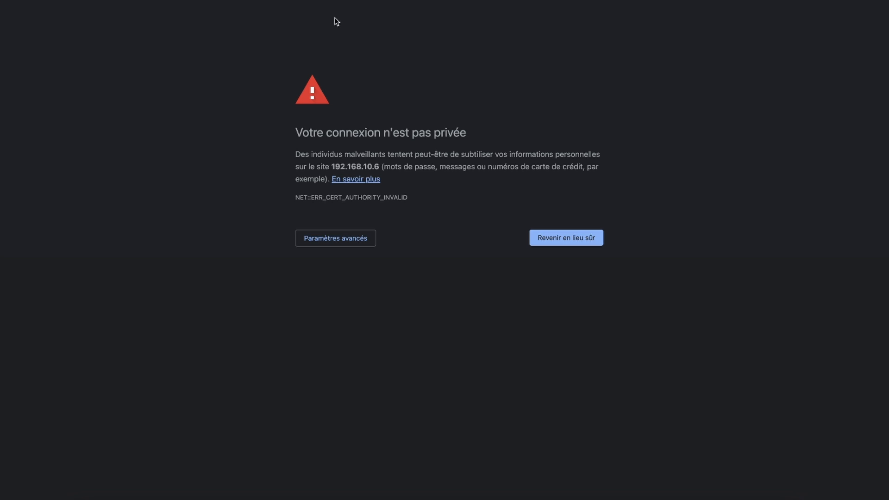
left_click(330, 239)
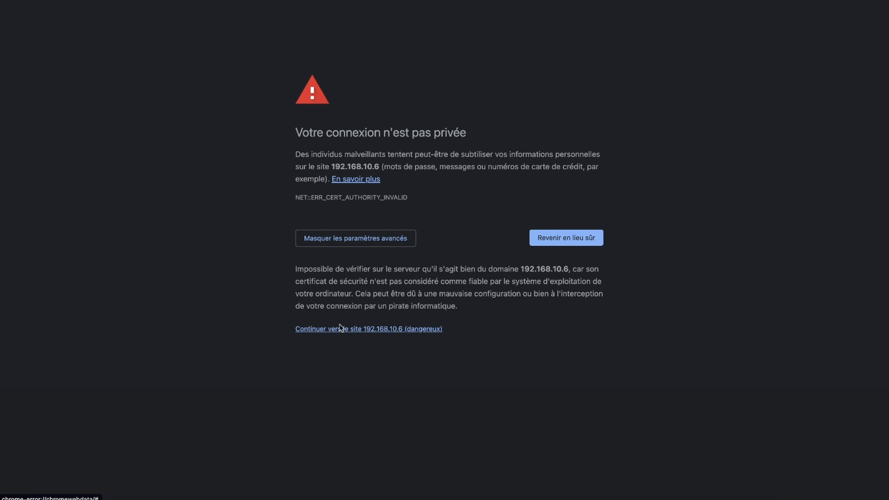
left_click(348, 329)
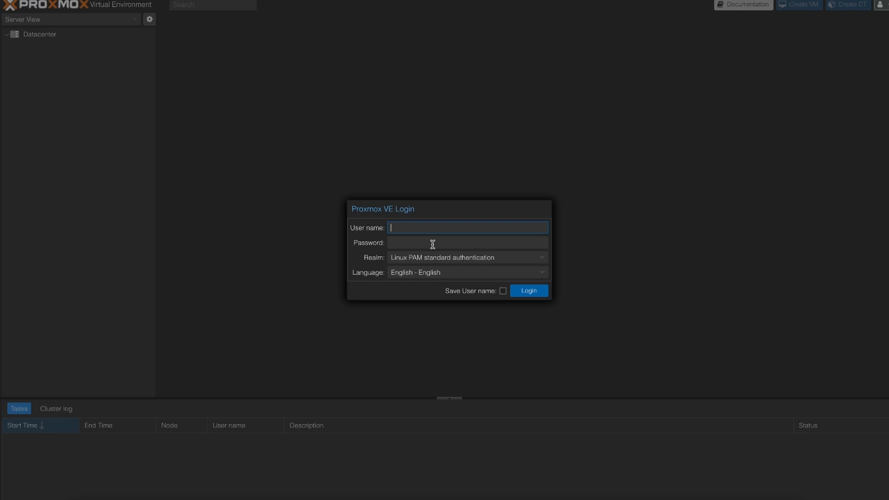